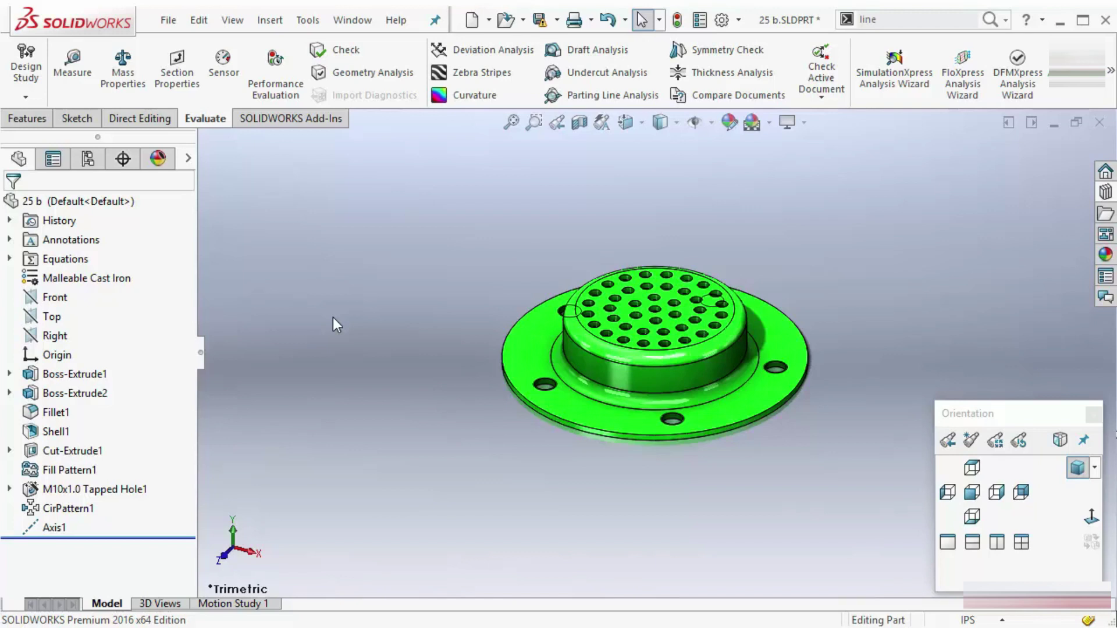
View the part from the right and from above with mouse gestures, returning it to the trimetric orientation.
right_drag(339, 320, 350, 324)
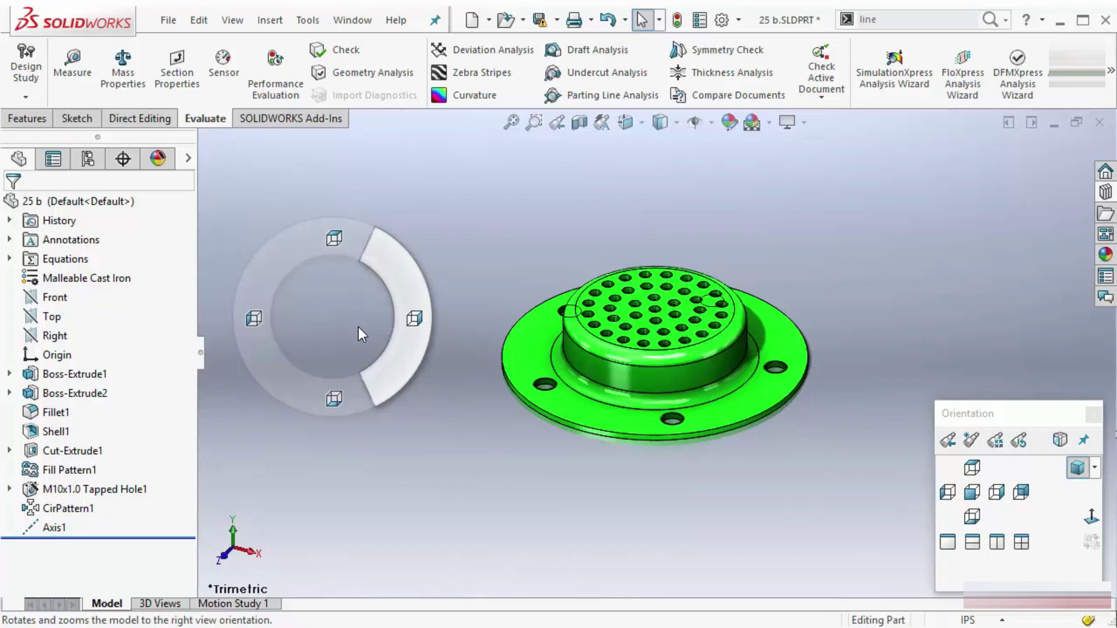
right_drag(361, 333, 408, 341)
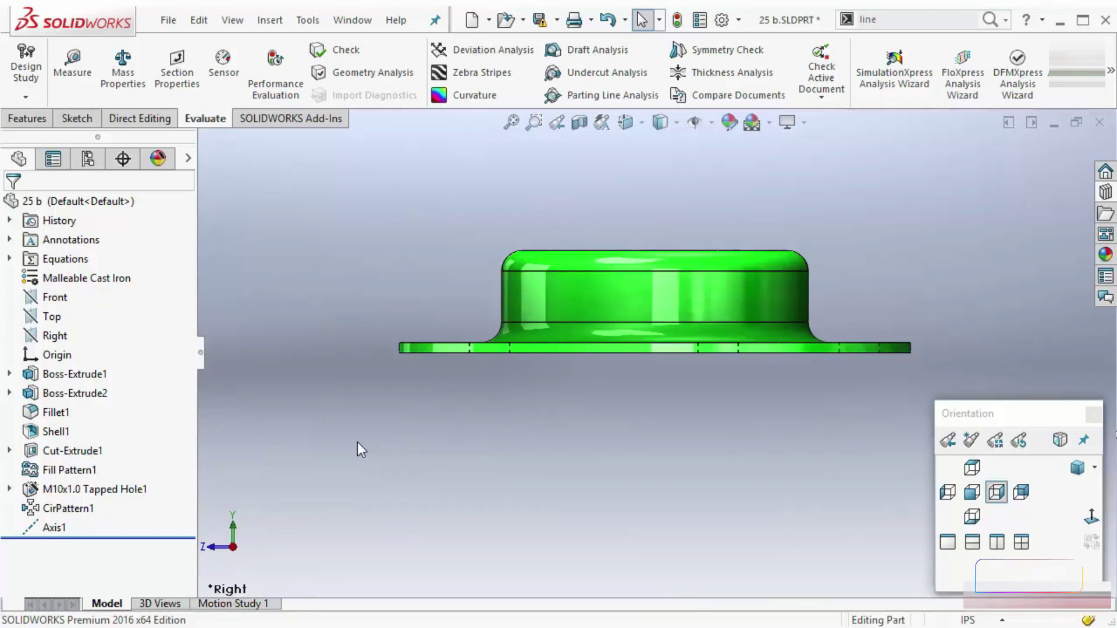
right_drag(357, 442, 364, 363)
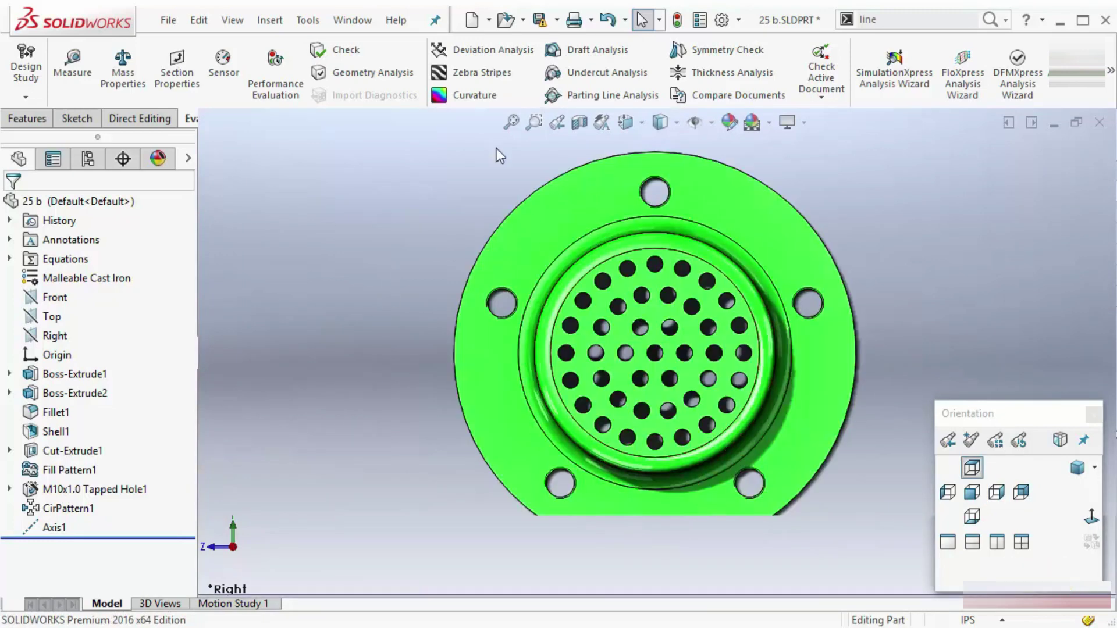
click(1078, 468)
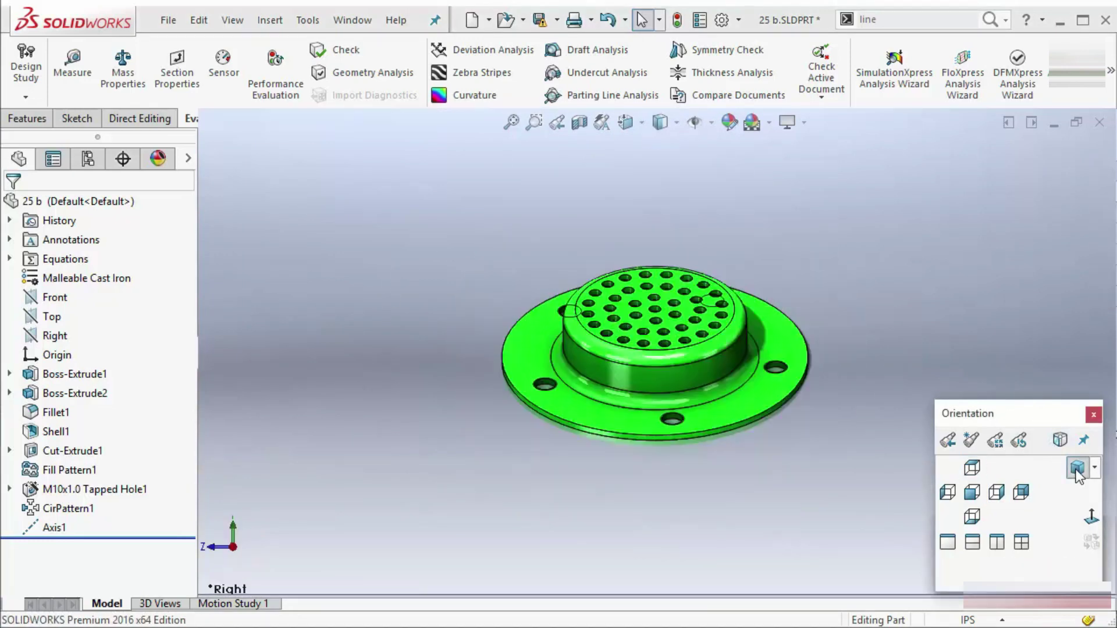
right_drag(369, 300, 368, 282)
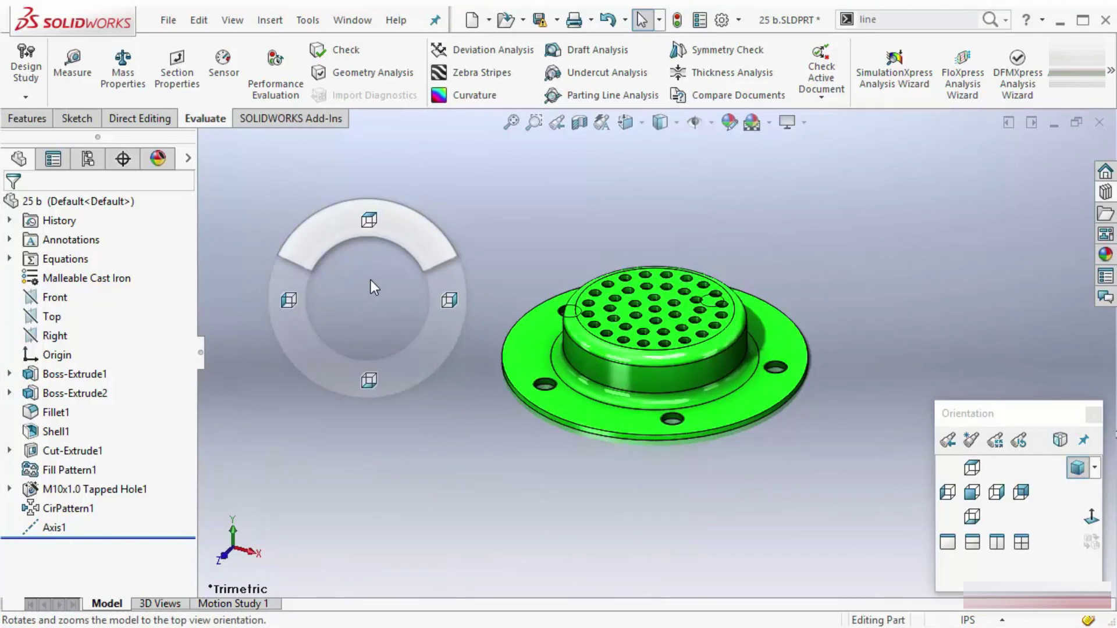
Switch the mouse gesture wheel to 8 gestures in the Customize settings and apply the change.
click(51, 120)
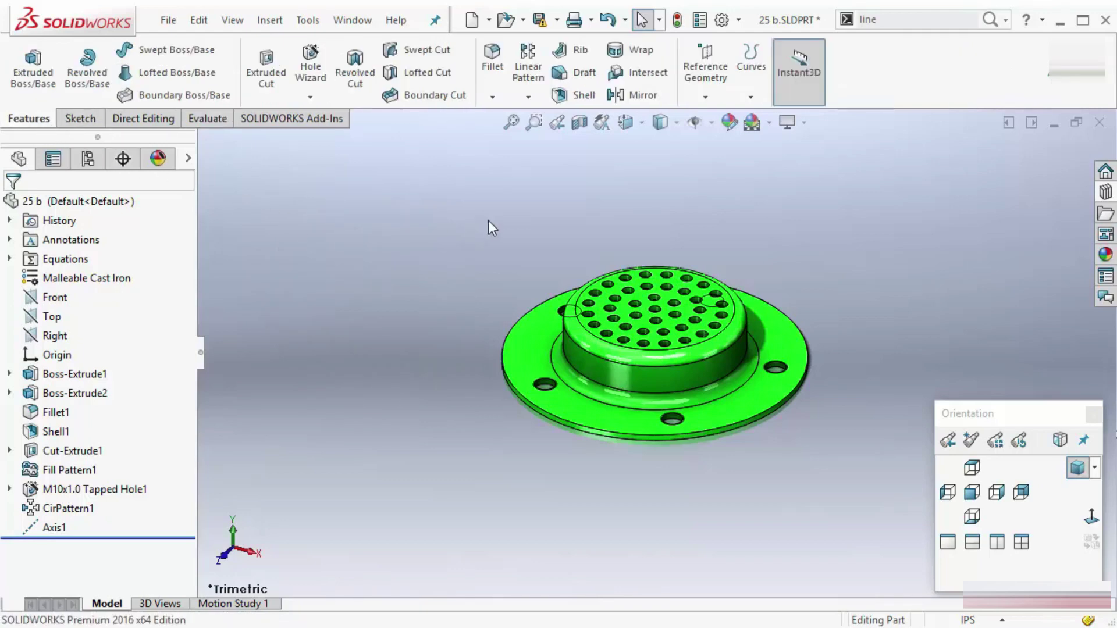
right_click(842, 58)
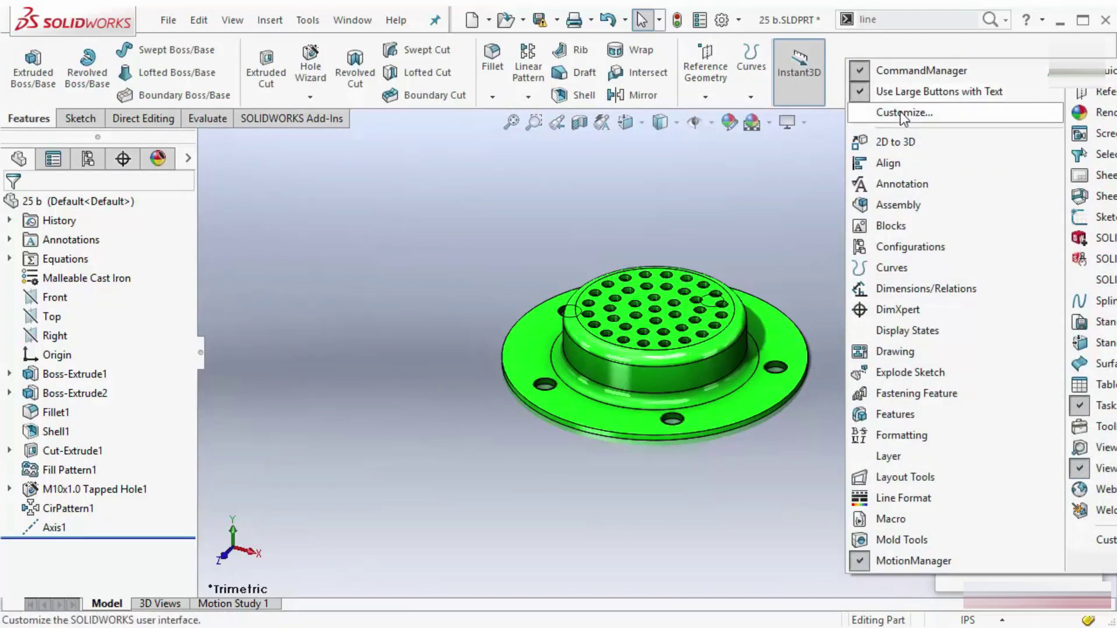
click(739, 19)
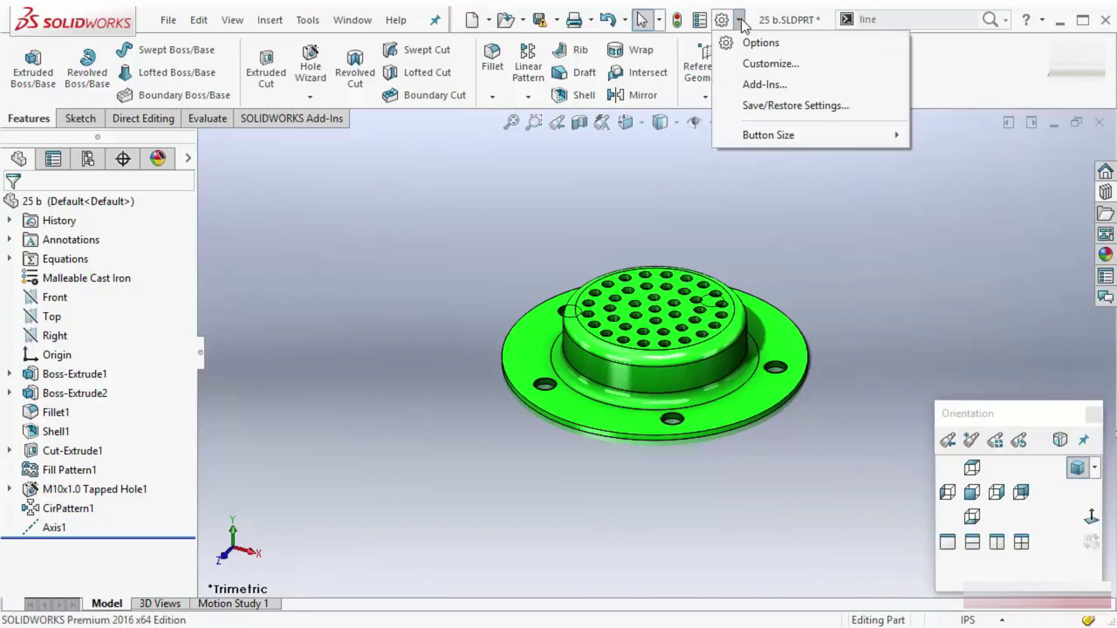
click(743, 65)
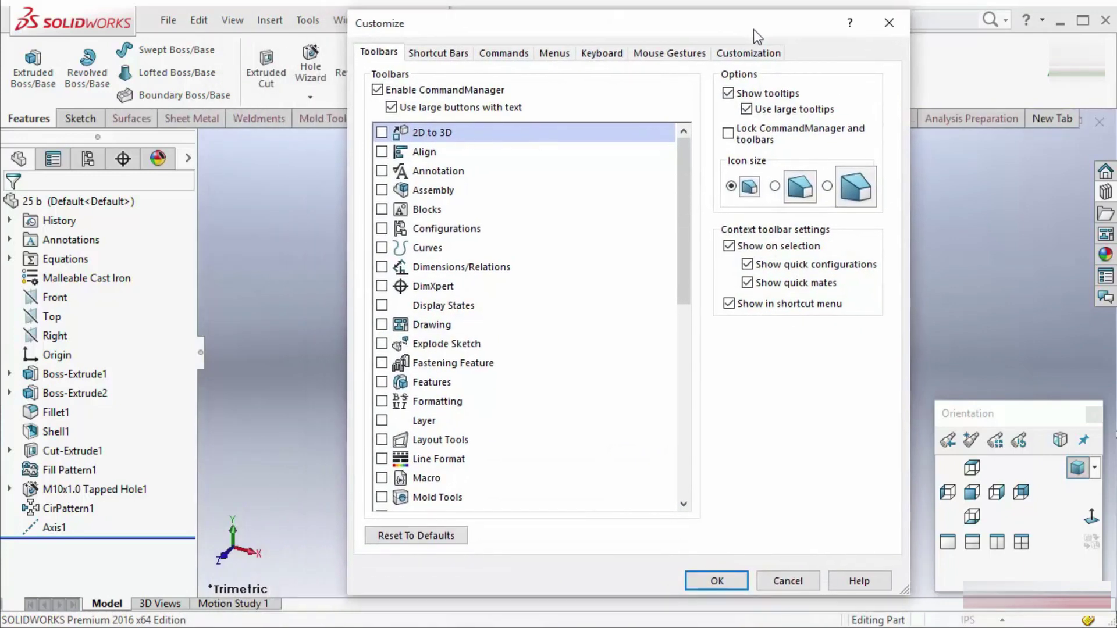
click(667, 55)
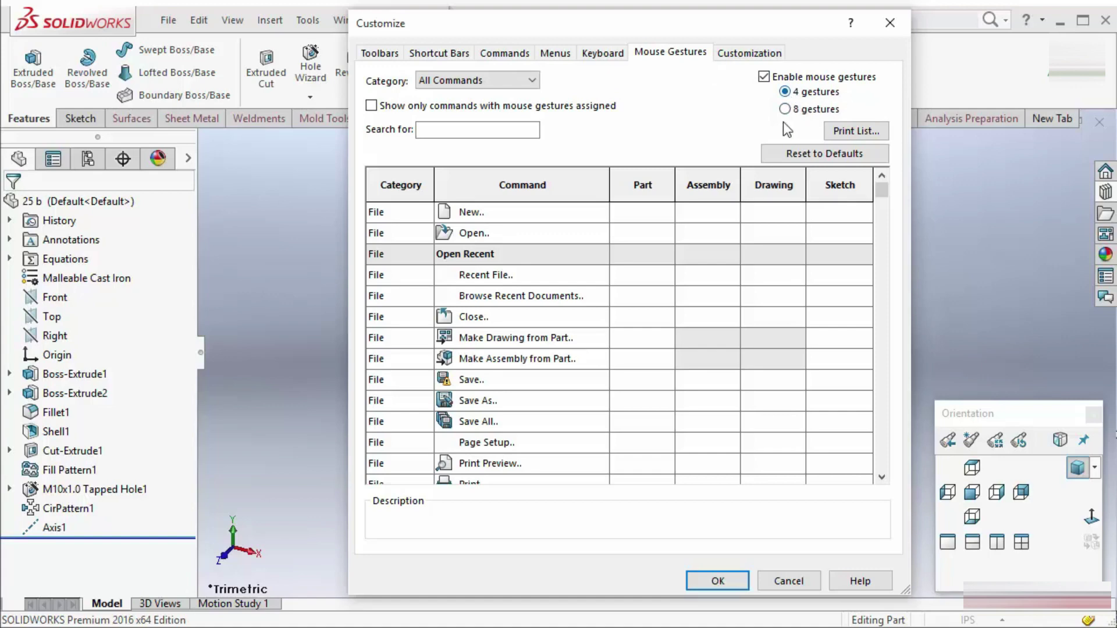
click(796, 109)
click(718, 580)
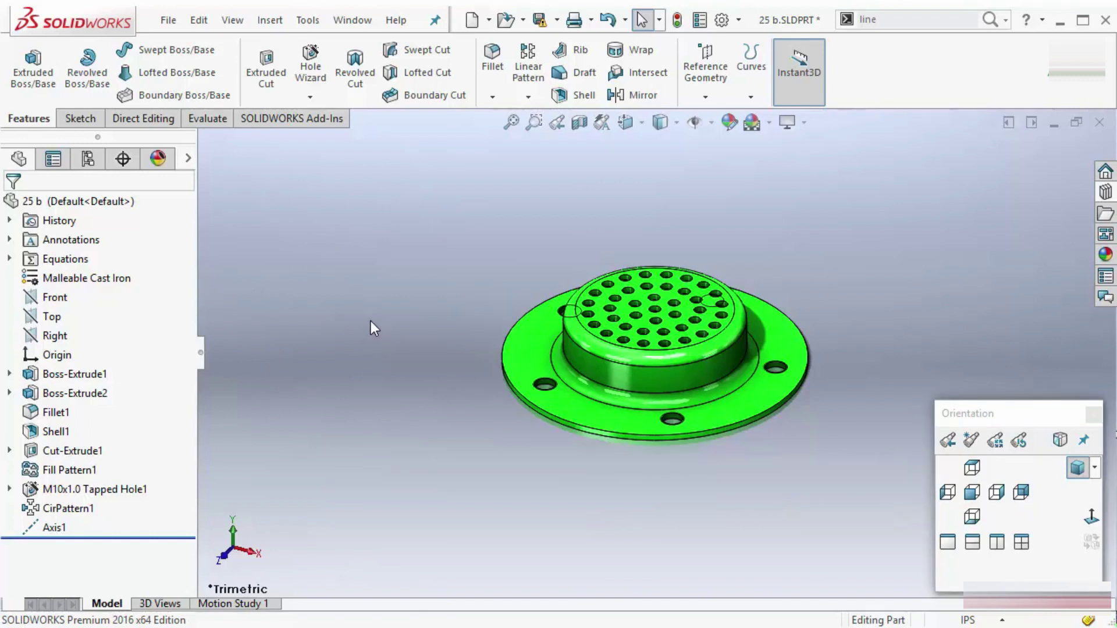
Bring up the gesture wheel, close the Orientation dialog, and view the part from the right, left and top.
right_drag(371, 320, 375, 305)
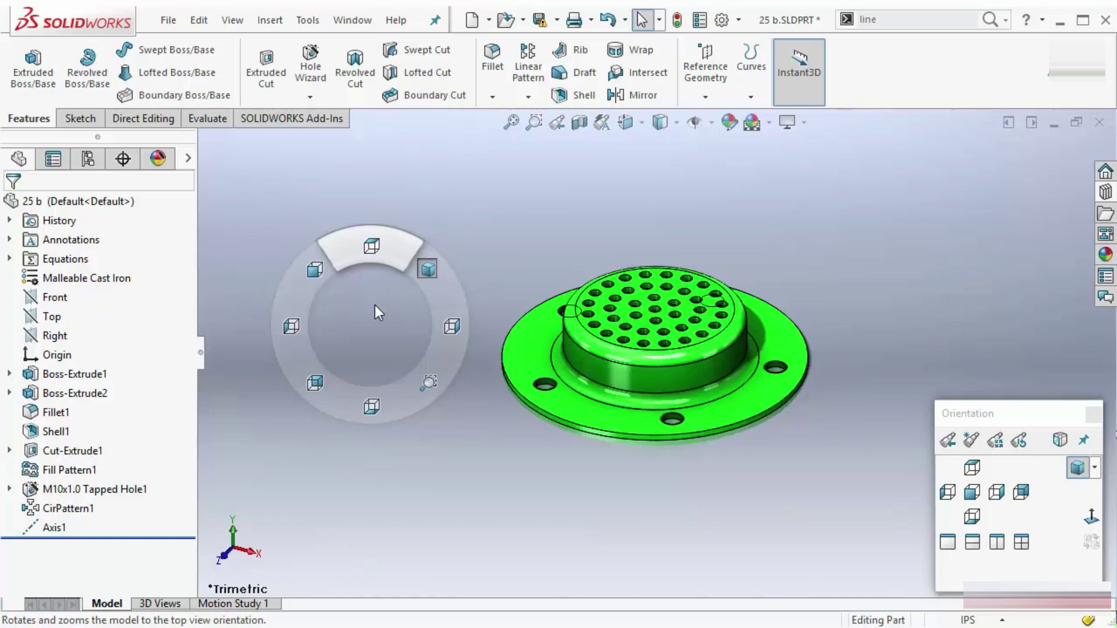
right_drag(374, 304, 374, 305)
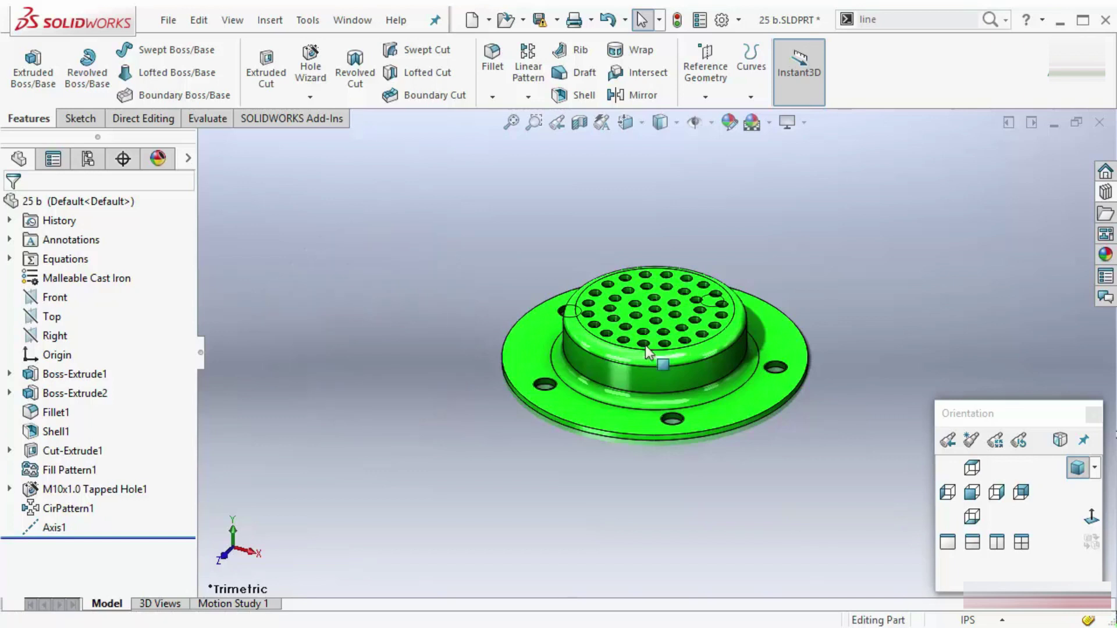
click(1093, 414)
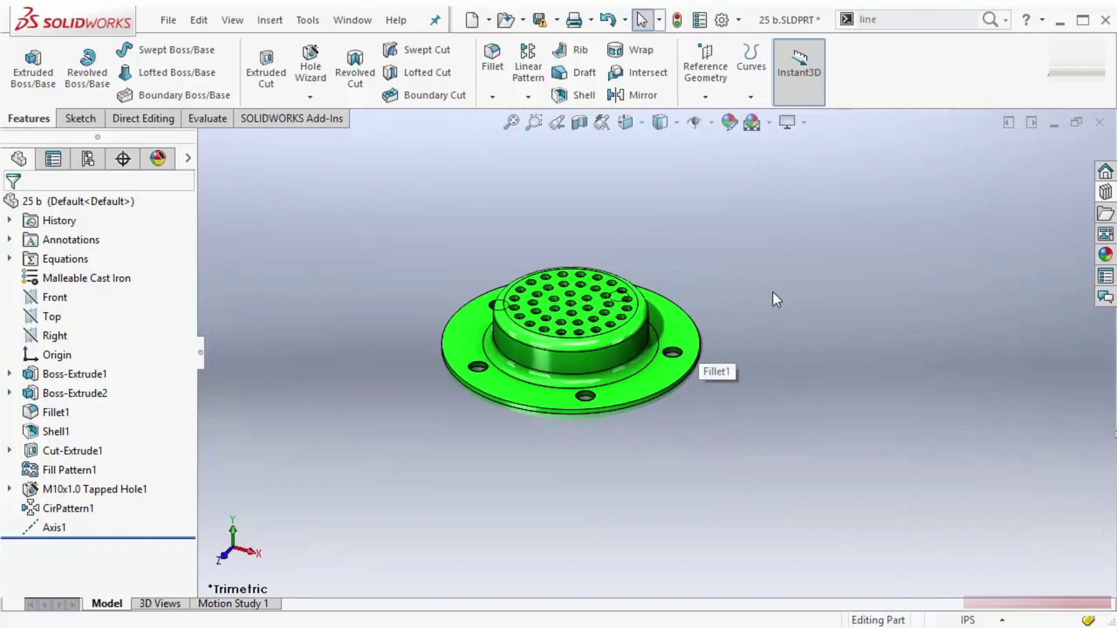
right_drag(734, 280, 864, 301)
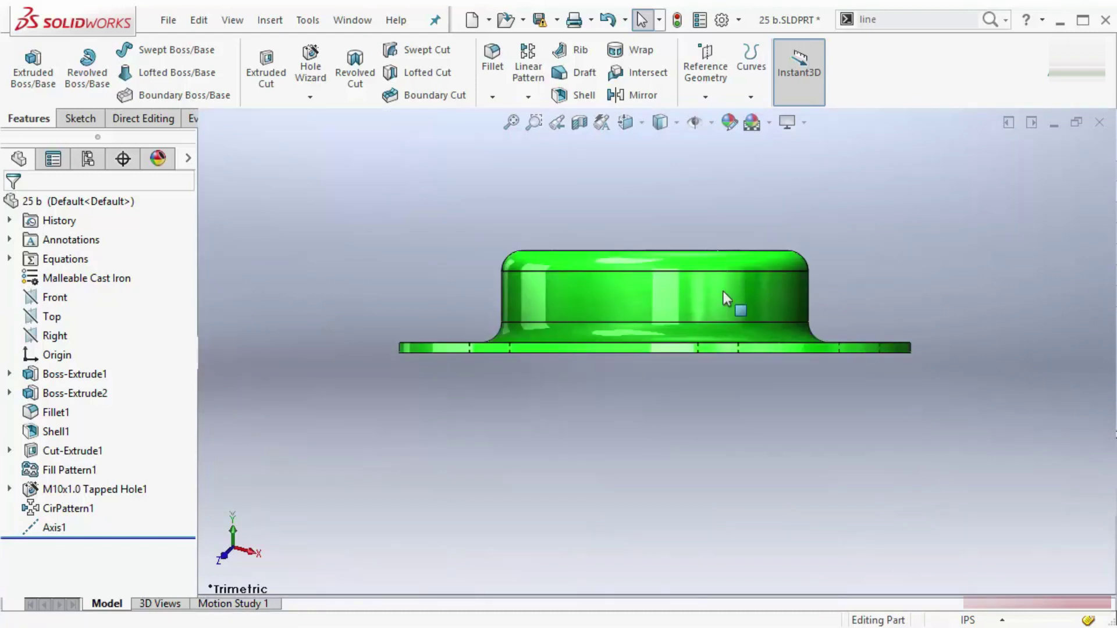
key(ctrl+3)
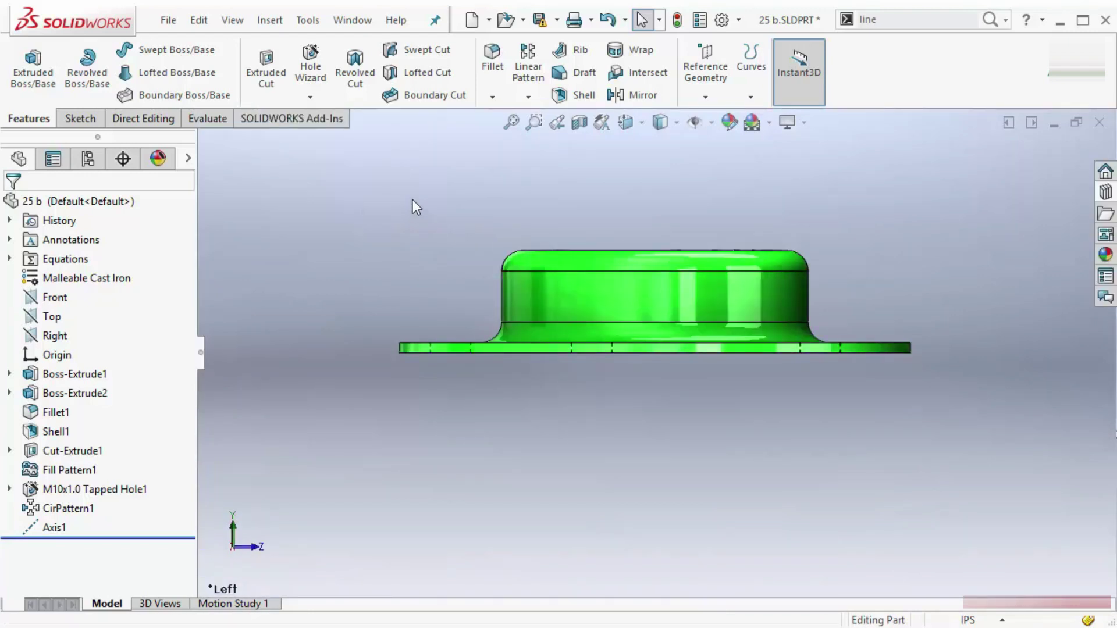
right_drag(413, 200, 415, 115)
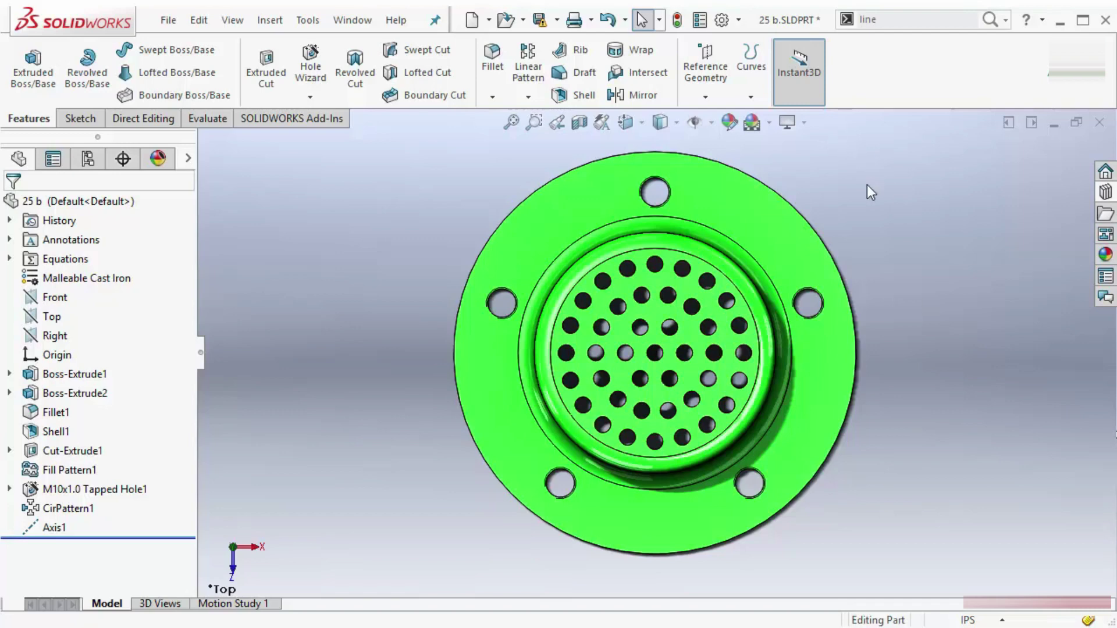
click(203, 118)
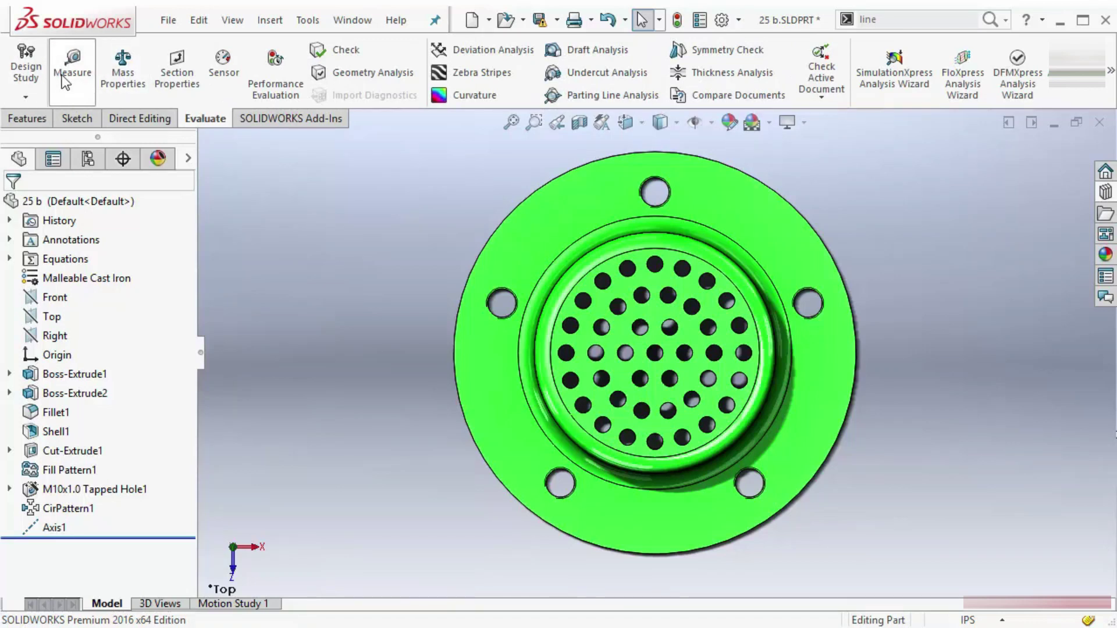
click(29, 119)
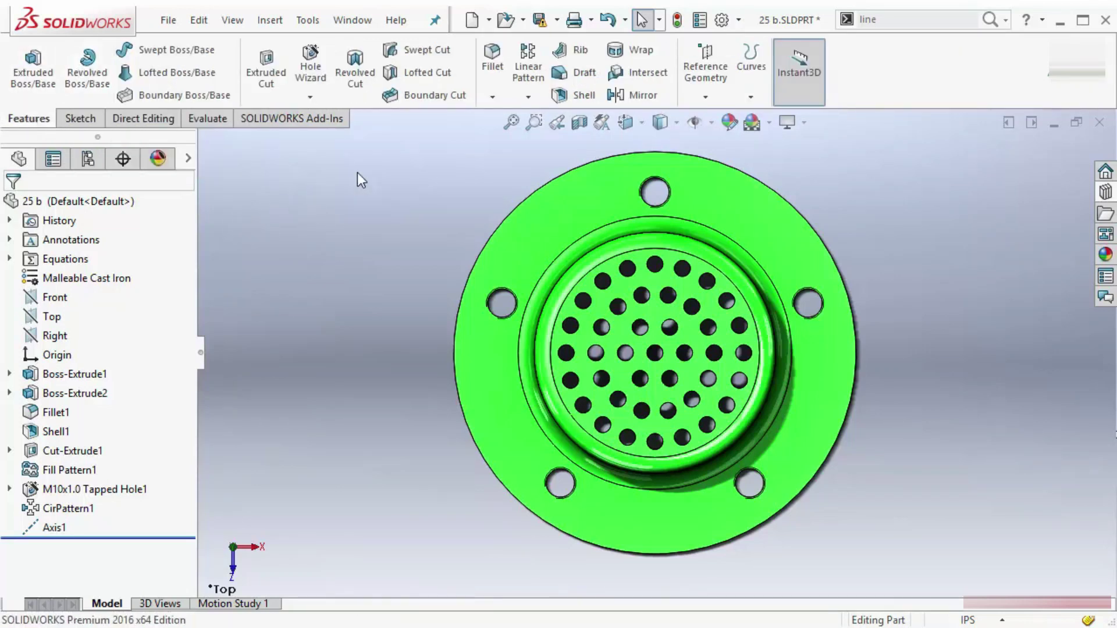
Find the Measure command in the mouse gesture customization and assign it the diagonal down-right gesture for parts.
click(738, 21)
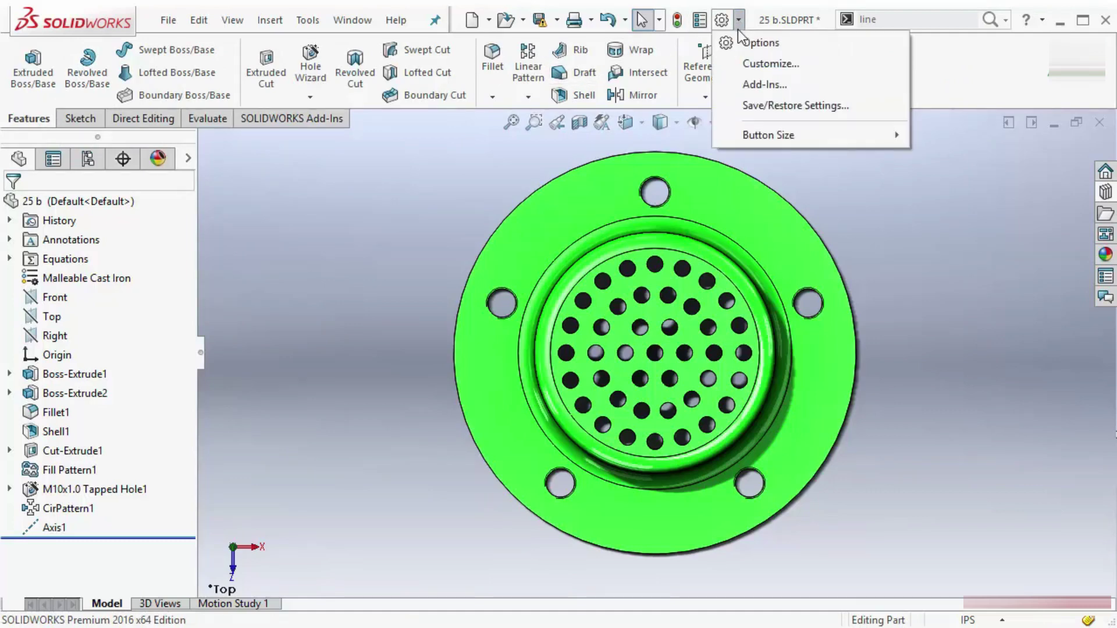
click(750, 60)
drag(713, 25, 600, 7)
click(579, 43)
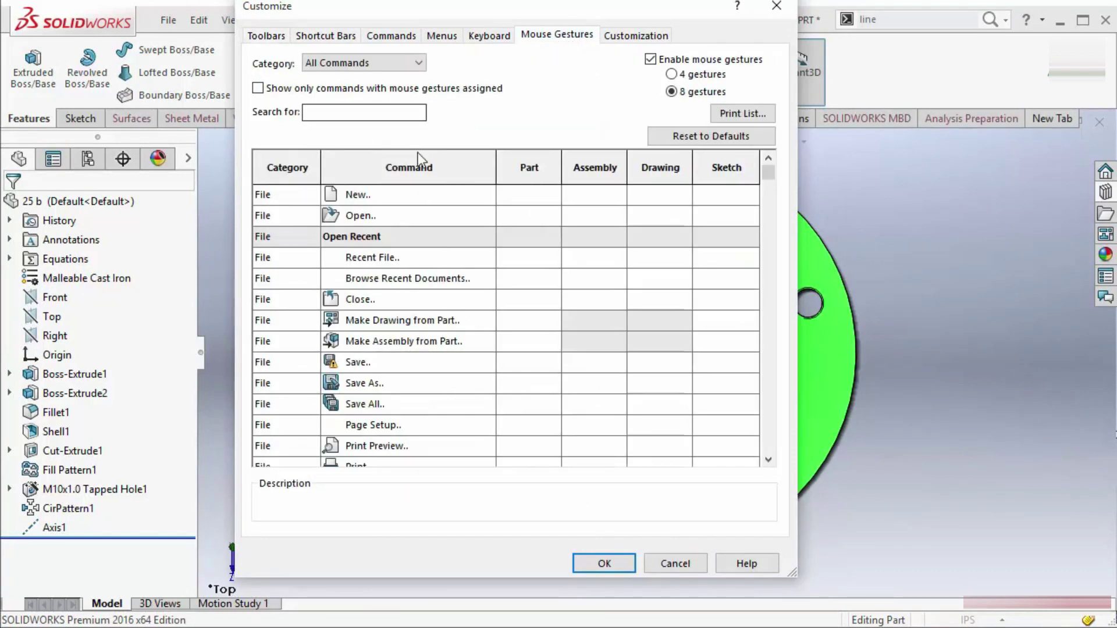
click(350, 112)
text(measure)
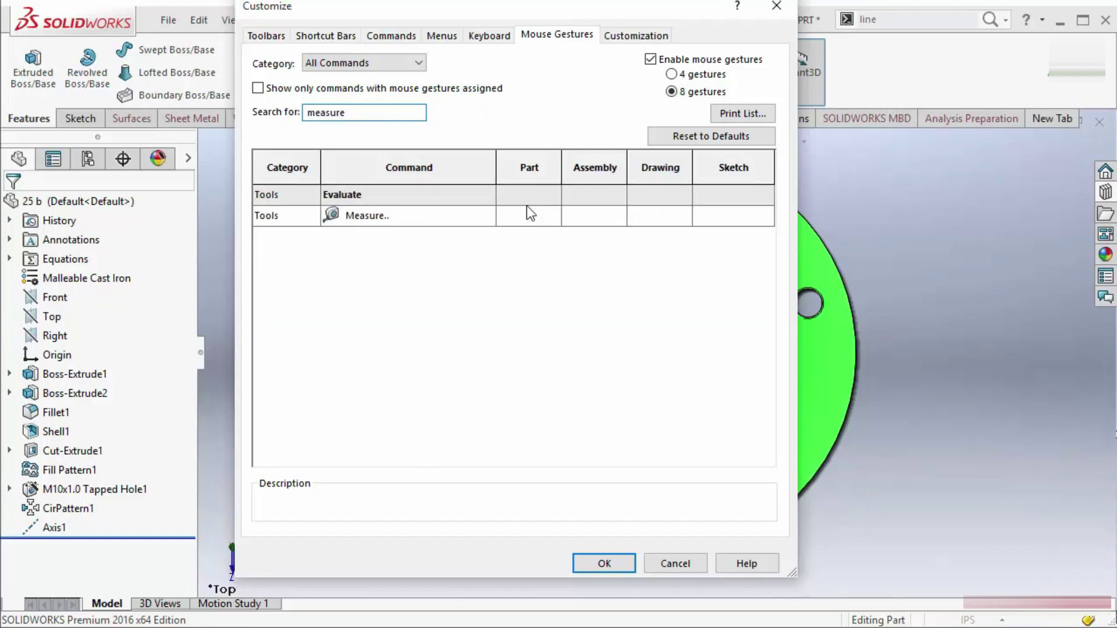
click(530, 221)
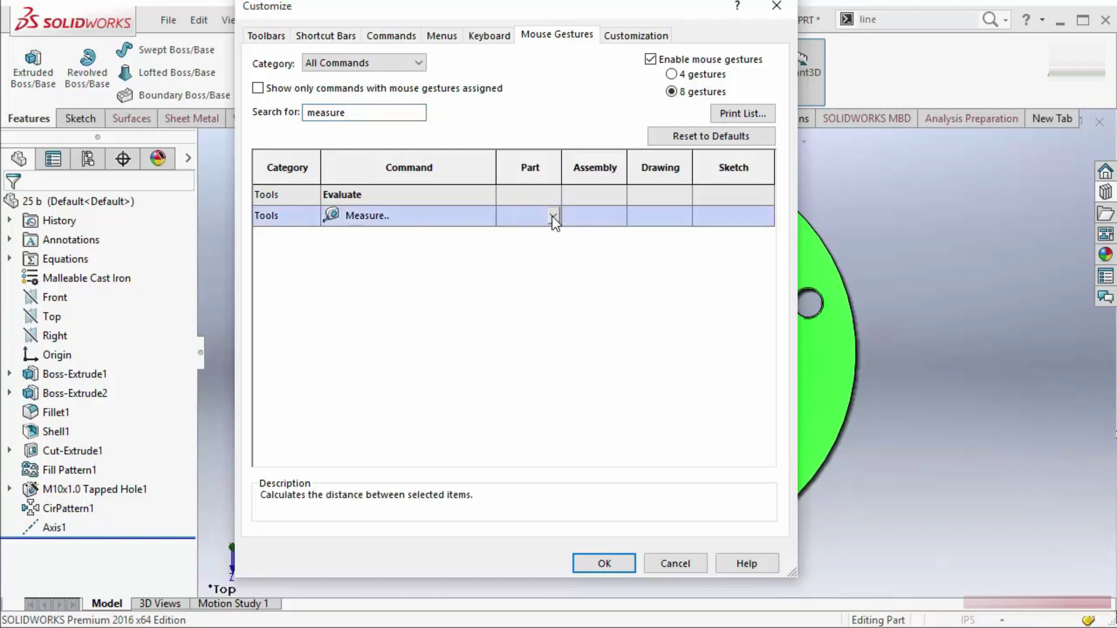
click(551, 217)
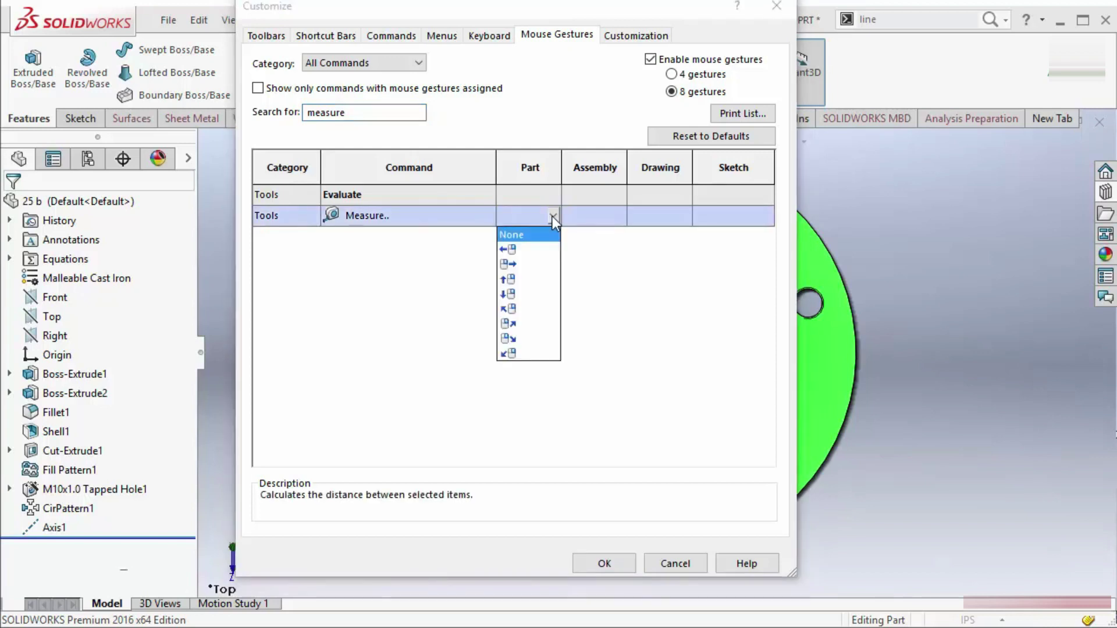
click(523, 339)
Assign the diagonal down-right gesture to Measure for assemblies as well, and apply the customization.
click(604, 217)
click(618, 216)
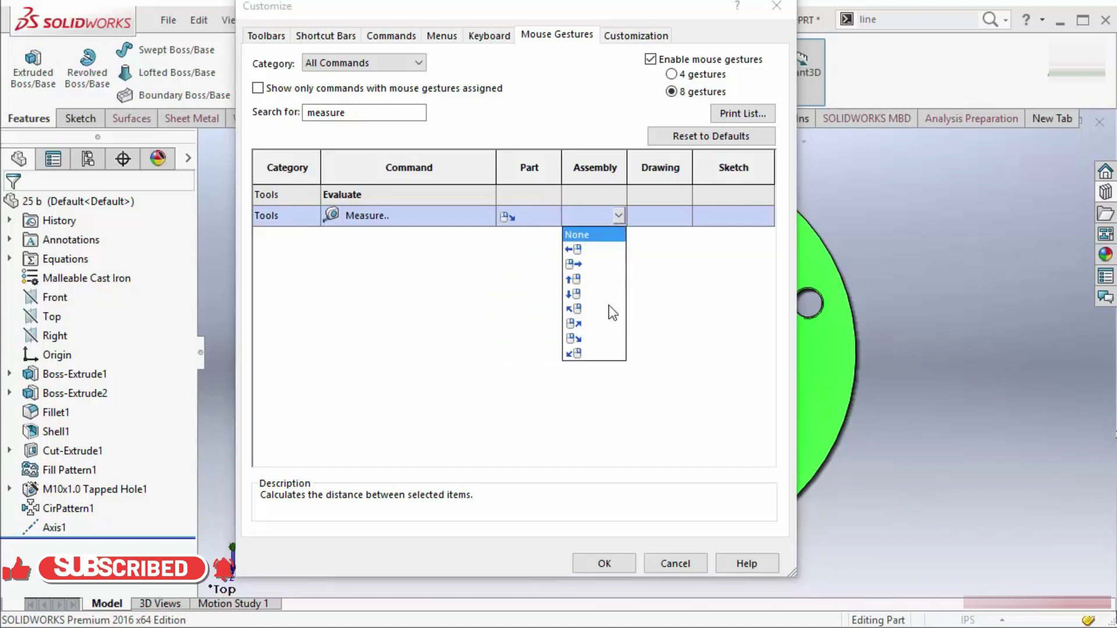
click(586, 341)
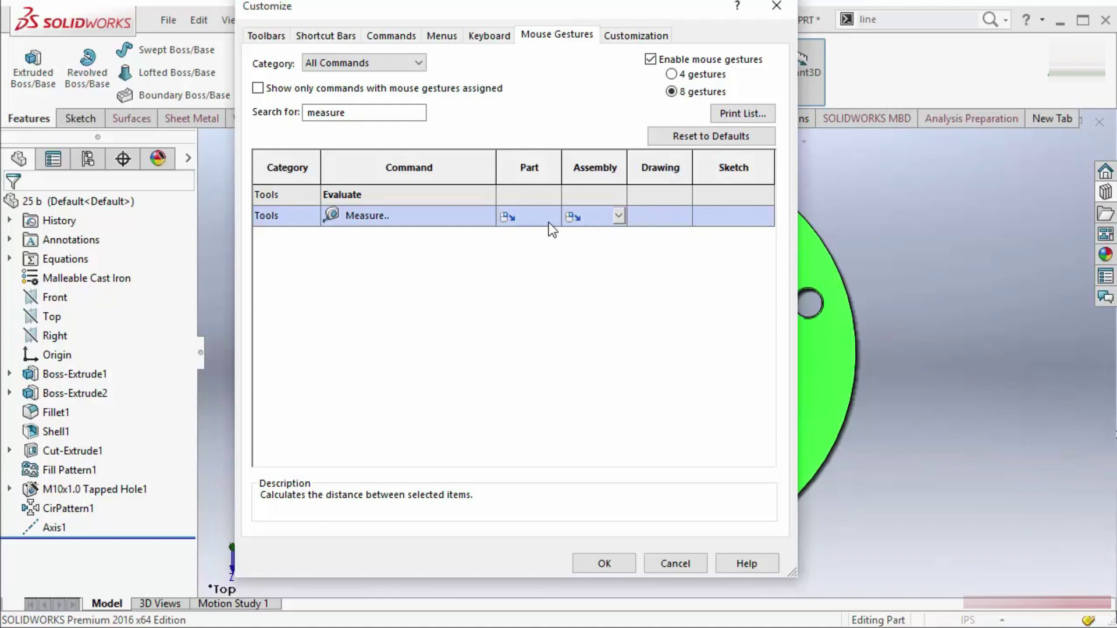
click(593, 568)
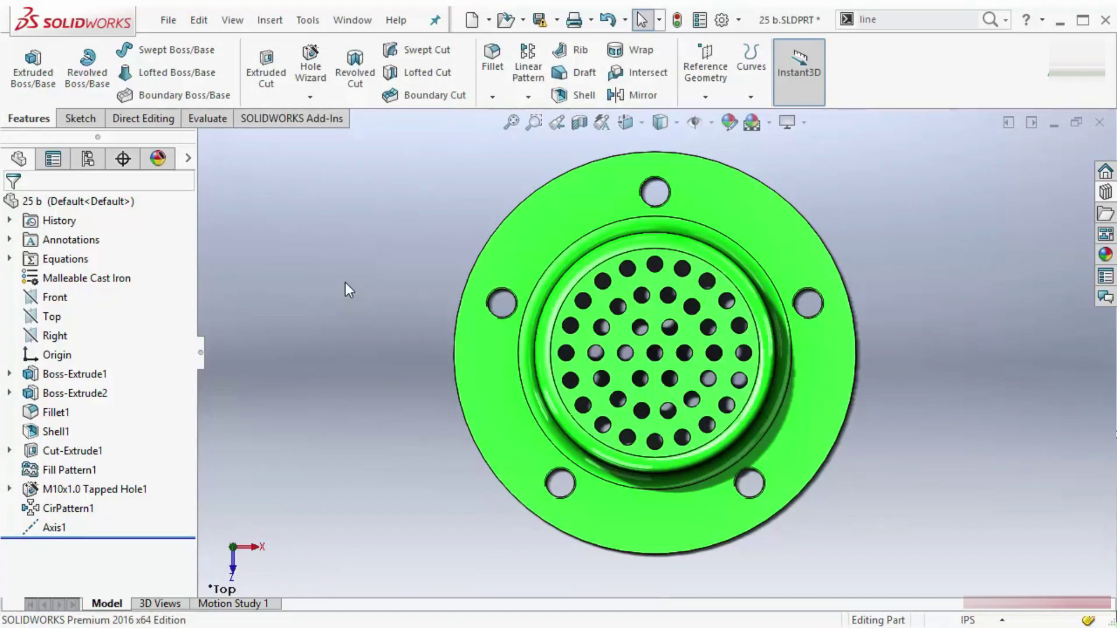
Test the diagonal down-right gesture by starting Measure on the part, close it, and compare with the command's location under Evaluate.
right_drag(346, 277, 390, 343)
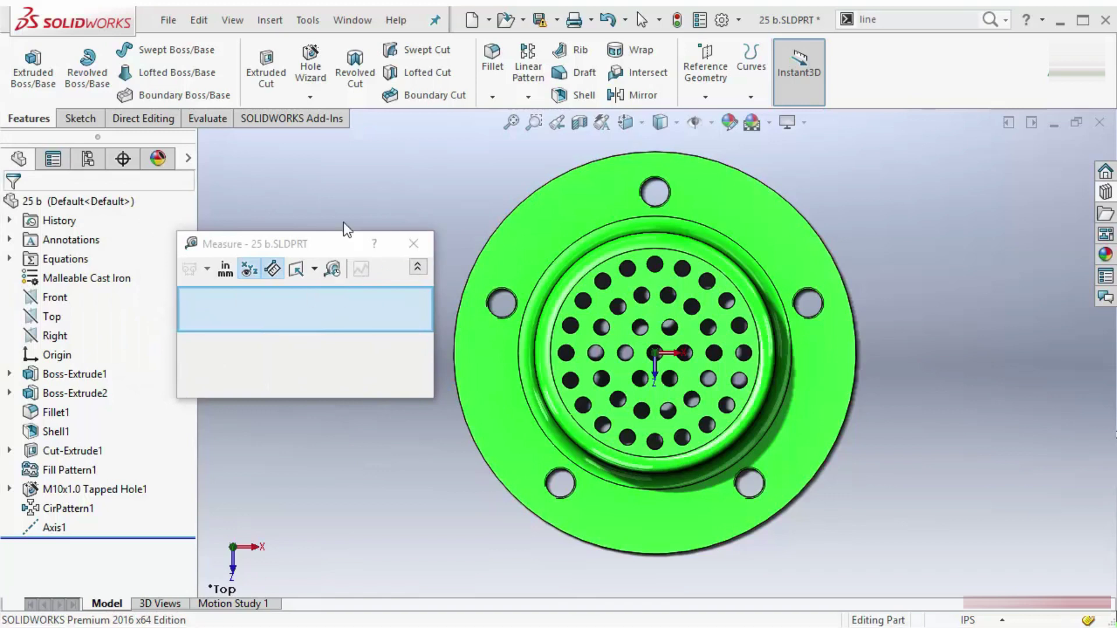
key(Escape)
click(198, 121)
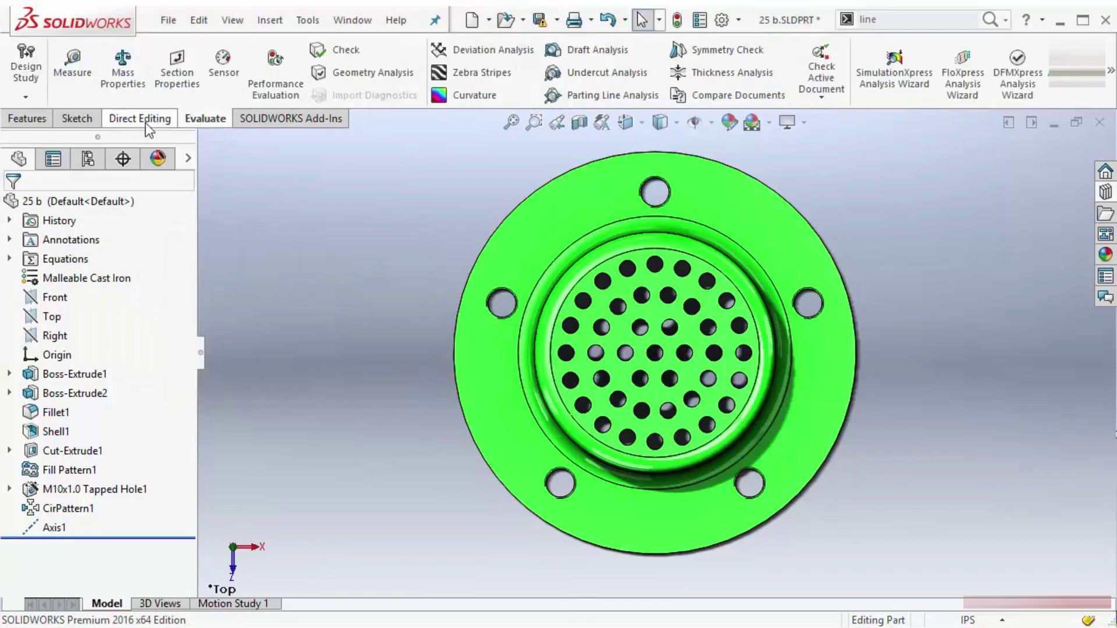
click(38, 123)
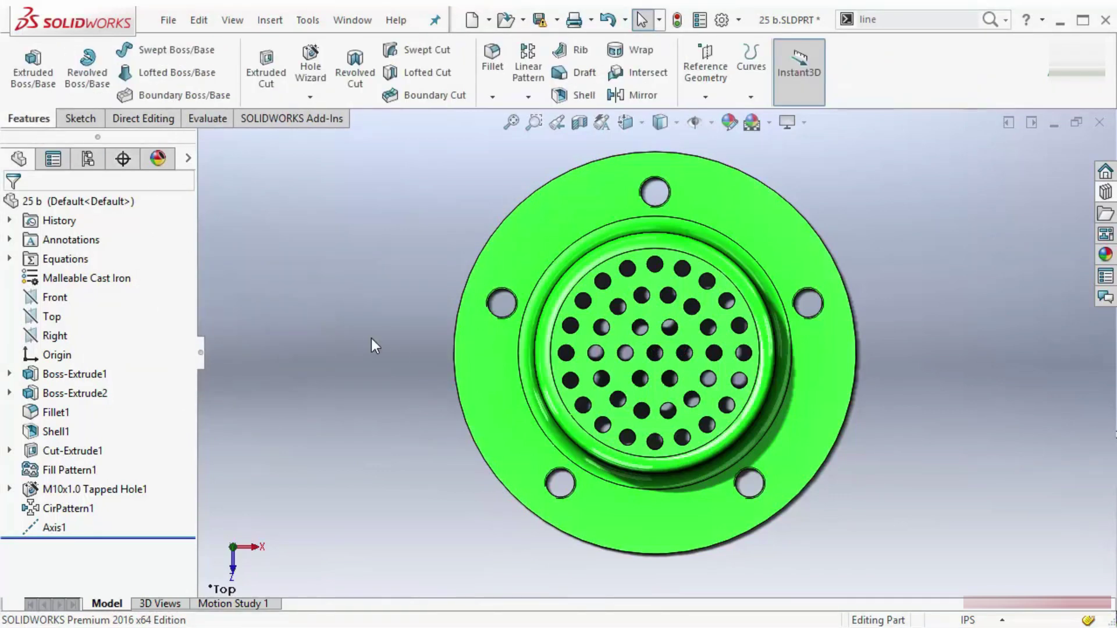